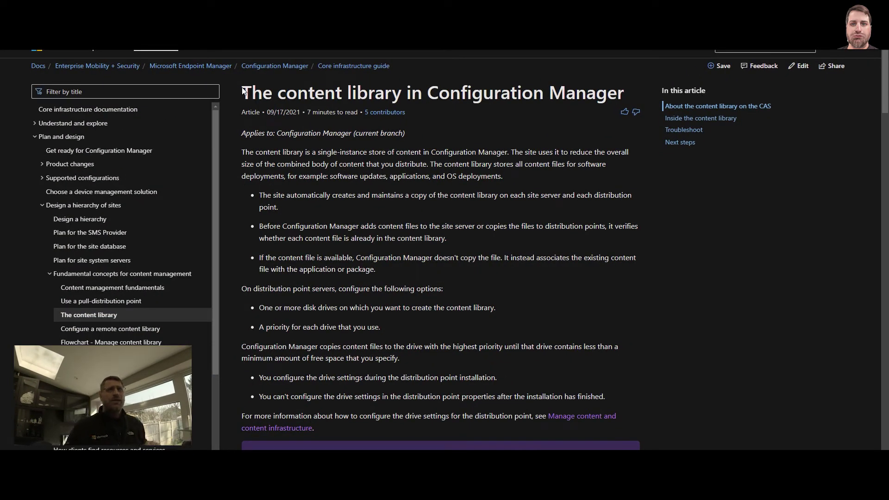
pyautogui.moveTo(241, 92); pyautogui.dragTo(624, 93)
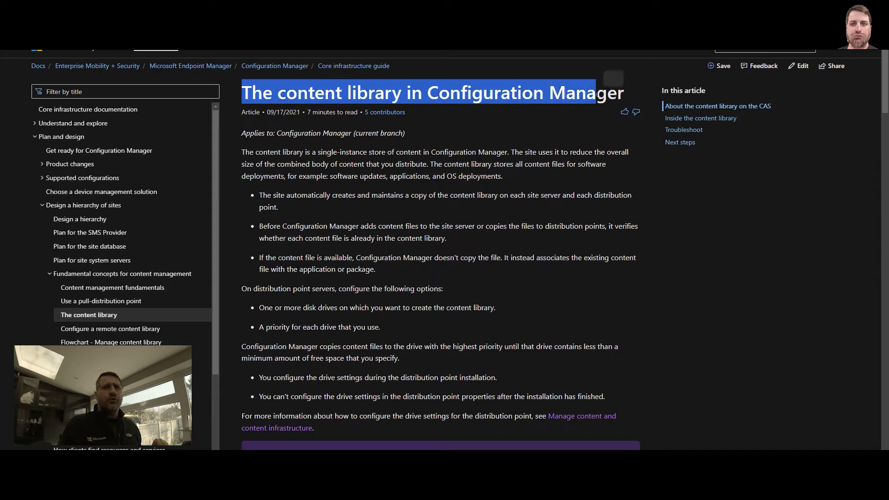
pyautogui.click(507, 213)
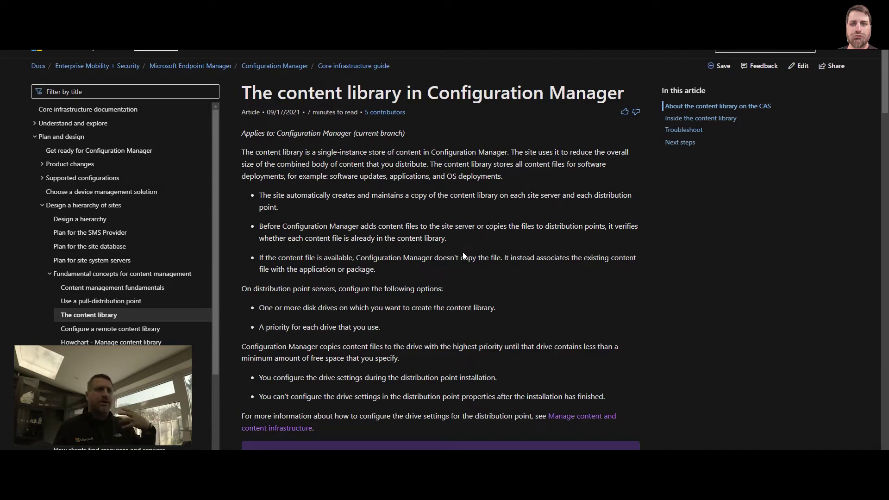
pyautogui.scroll(-15, 446, 238)
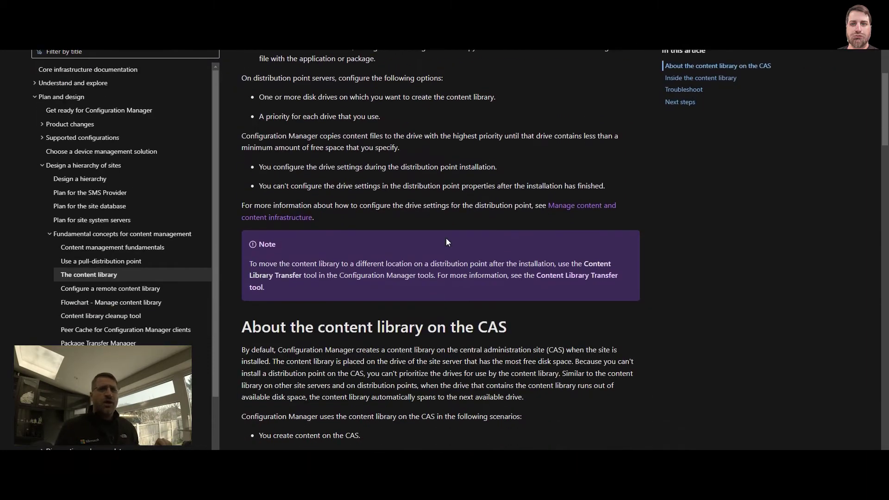
pyautogui.scroll(-5, 446, 238)
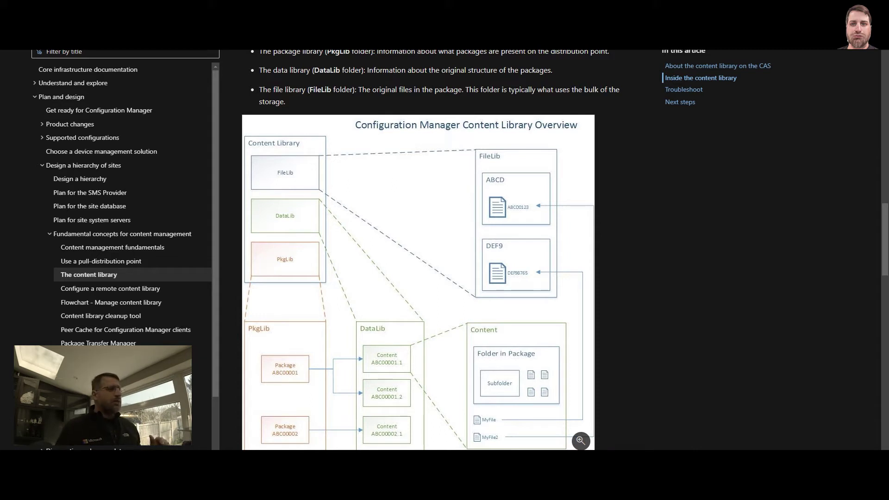
# - In the VM, open File Explorer and open the SCCMContentLib (E:) drive from This PC
pyautogui.hotkey('alt', 'Tab')
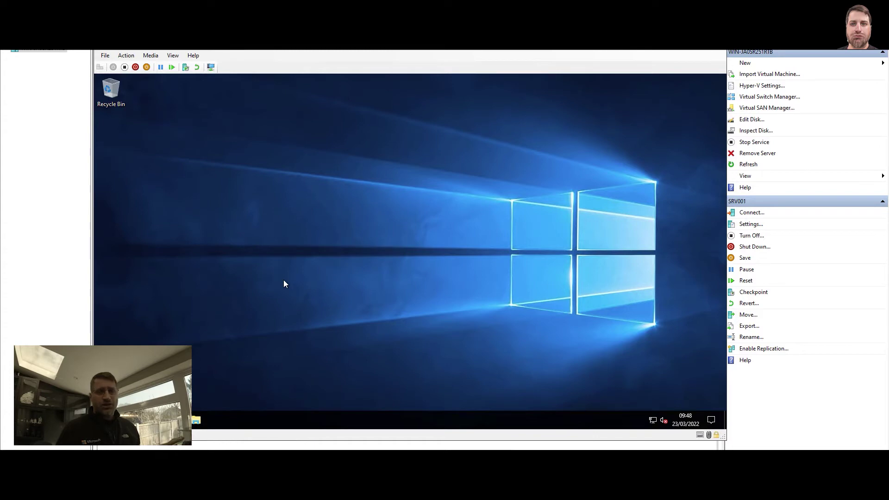
pyautogui.click(196, 420)
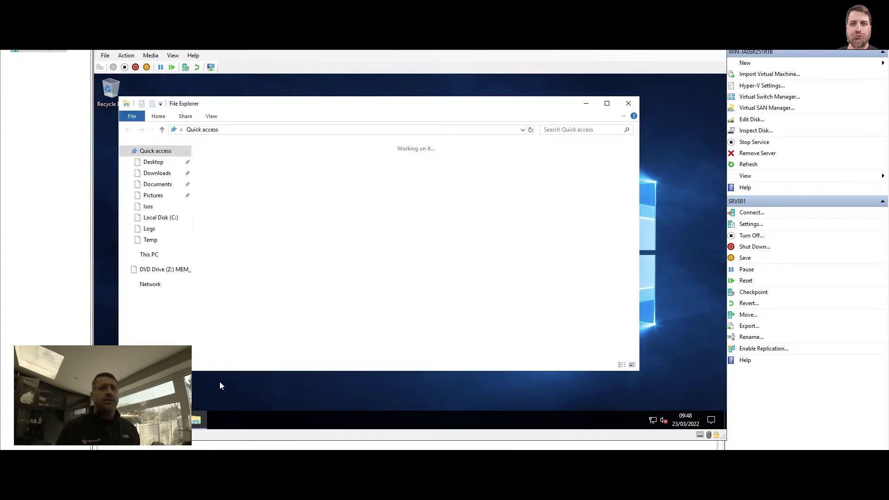
pyautogui.click(148, 255)
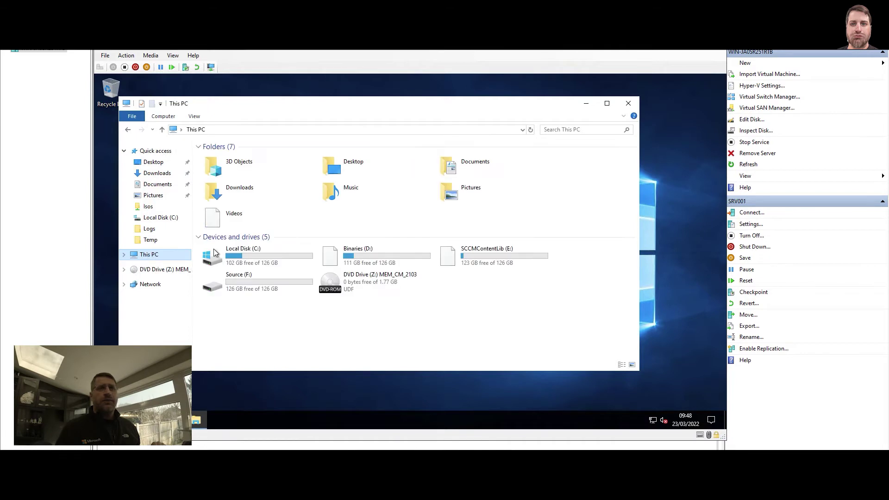
pyautogui.doubleClick(502, 256)
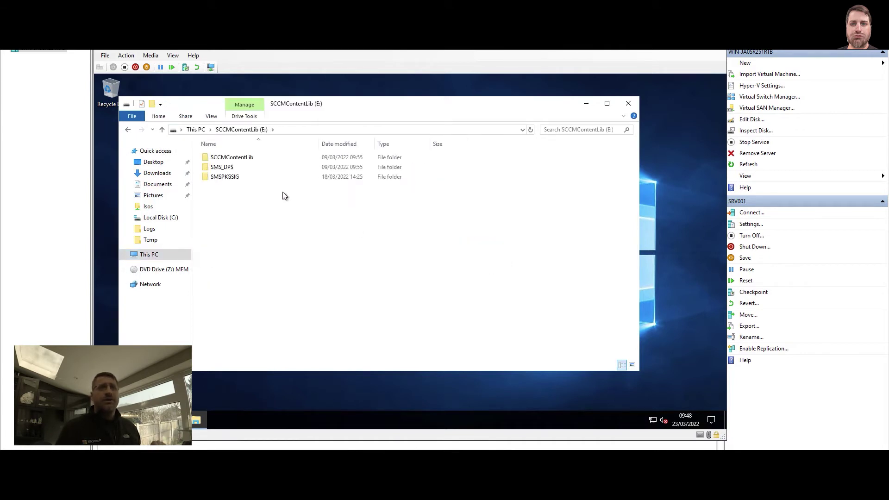
# - Open SCCMContentLib\FileLib\000D in a maximized window and widen the Name column
pyautogui.doubleClick(240, 159)
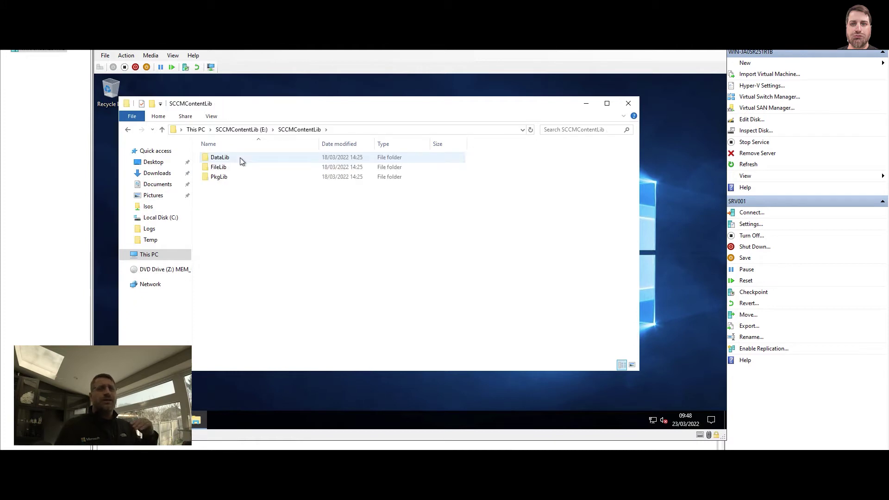
pyautogui.moveTo(226, 178)
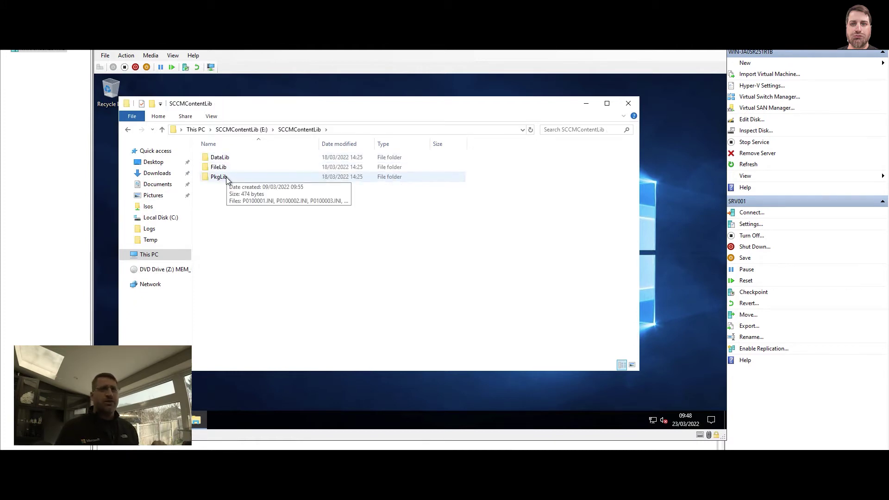
pyautogui.doubleClick(224, 167)
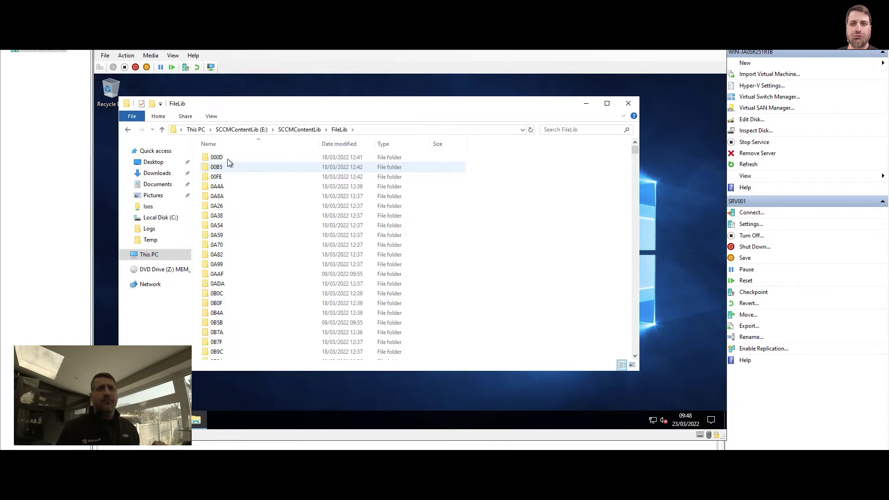
pyautogui.doubleClick(277, 104)
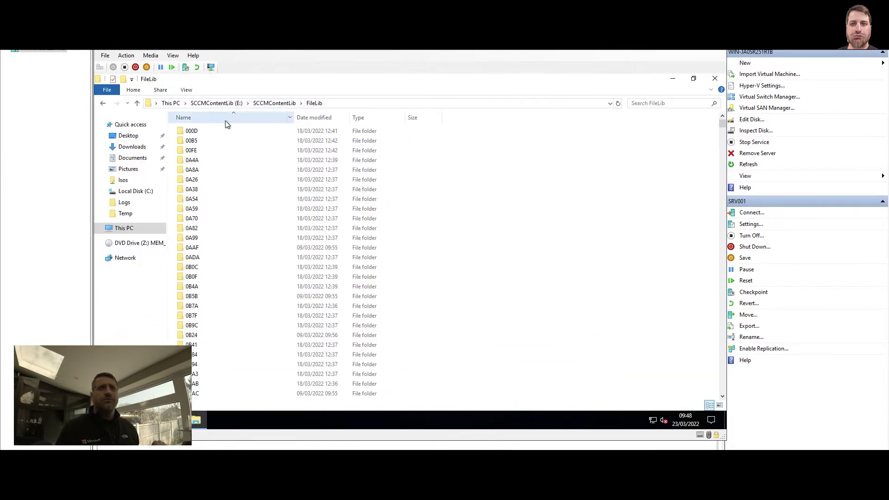
pyautogui.doubleClick(191, 132)
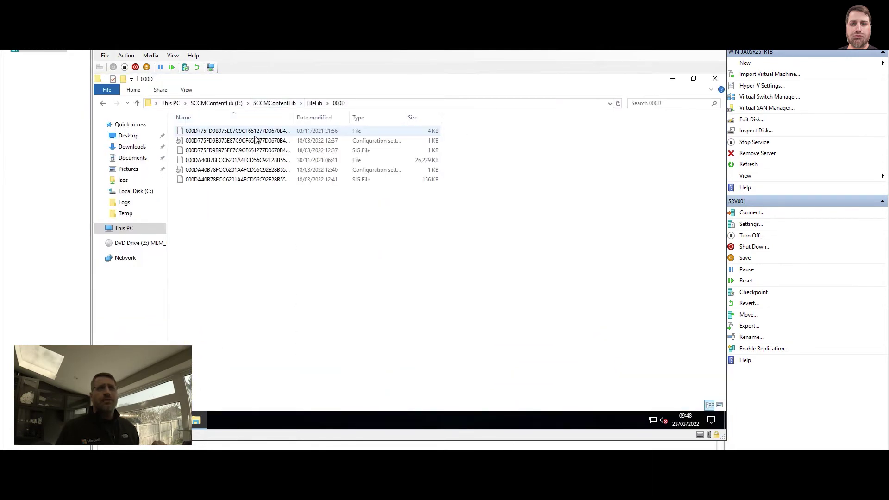
pyautogui.moveTo(294, 118); pyautogui.dragTo(399, 118)
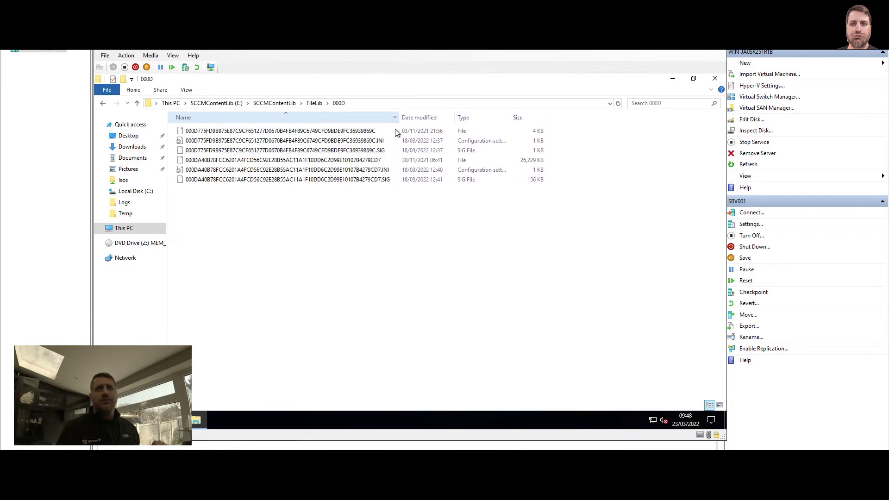
# - Read both 000D .INI files in Notepad, noting the P0100006.1 package reference, then inspect the content files
pyautogui.doubleClick(362, 141)
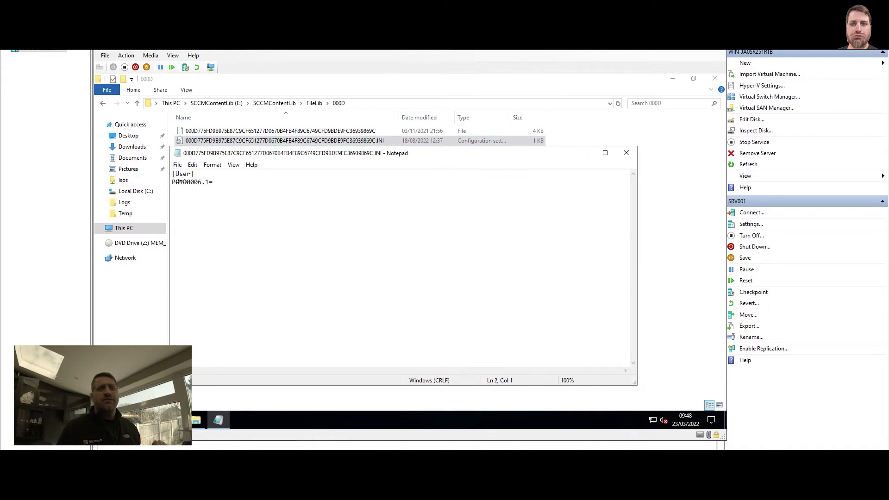
pyautogui.moveTo(173, 182); pyautogui.dragTo(209, 182)
pyautogui.click(178, 153)
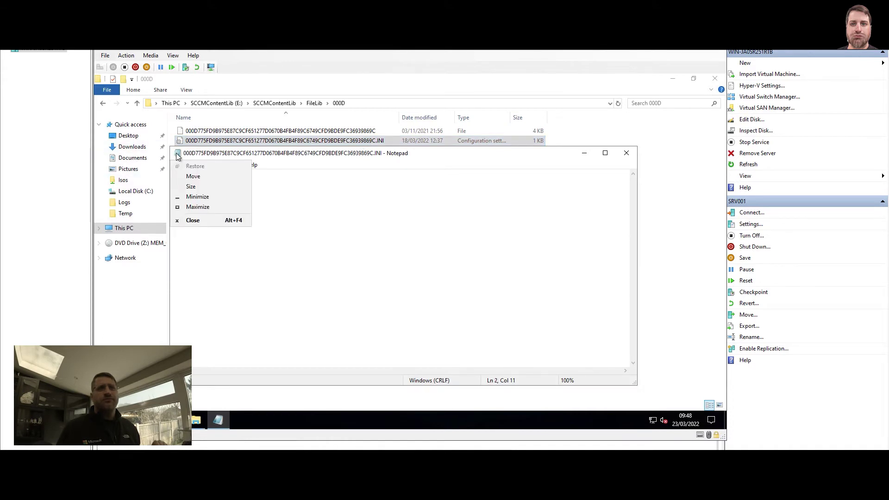
pyautogui.click(190, 220)
pyautogui.doubleClick(377, 170)
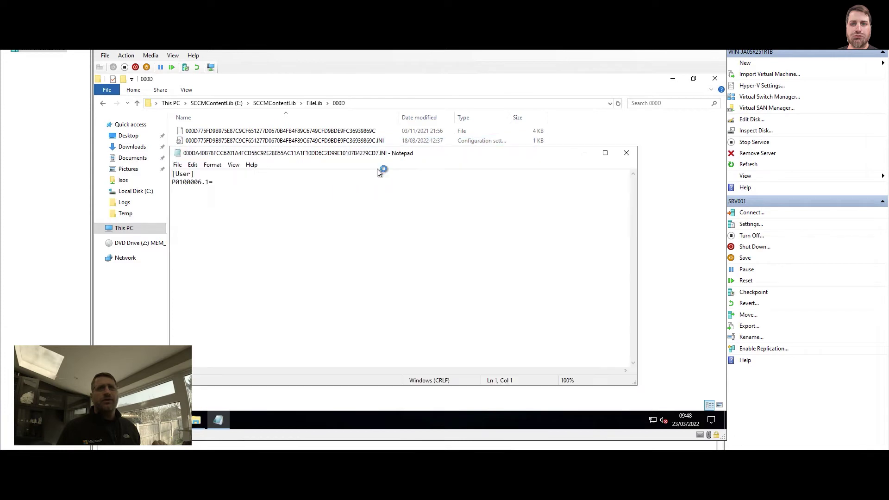
pyautogui.moveTo(171, 182); pyautogui.dragTo(214, 182)
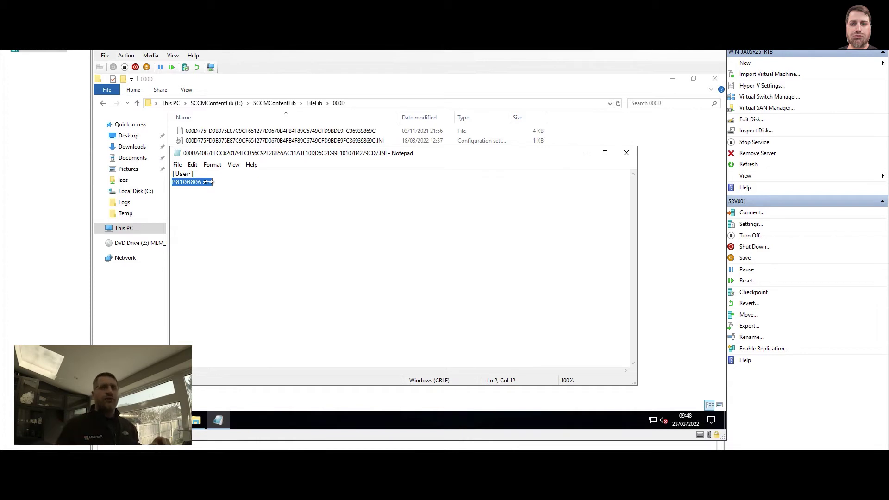
pyautogui.click(626, 153)
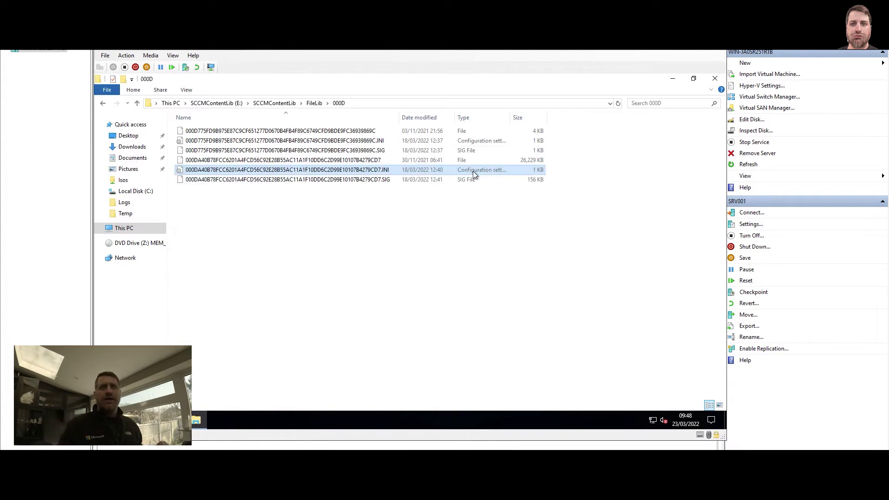
pyautogui.click(378, 161)
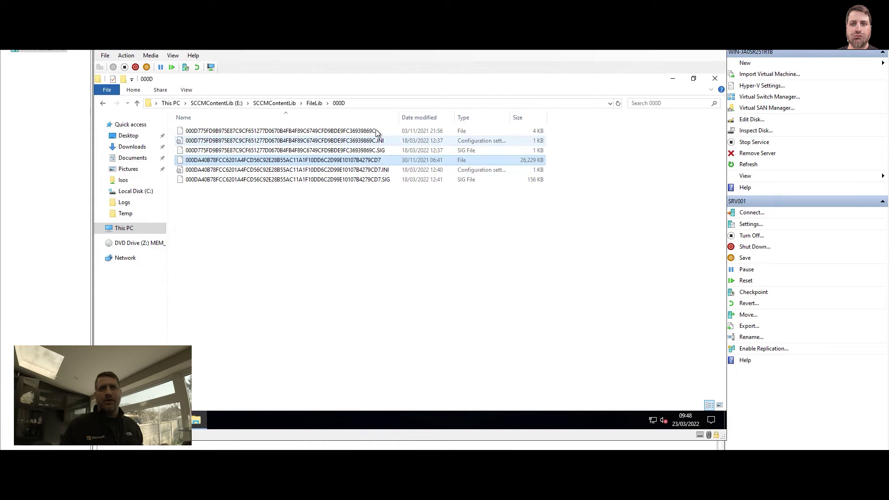
pyautogui.keyDown('ctrl'); pyautogui.click(375, 131); pyautogui.keyUp('ctrl')
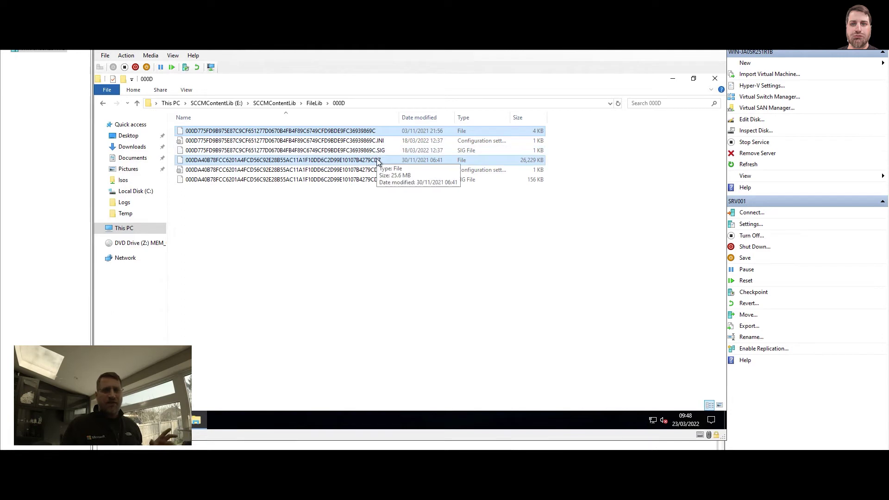
pyautogui.click(388, 227)
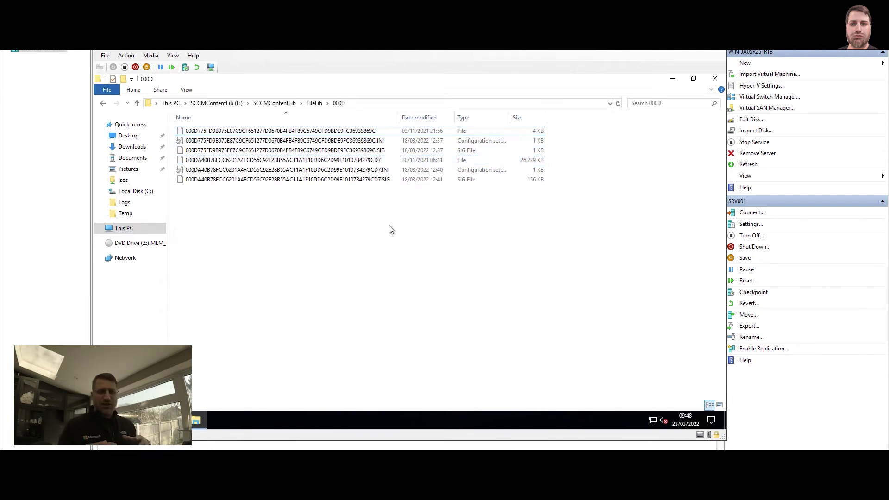
# - Go back to FileLib, open 1BCD and read its .INI file's package ID line
pyautogui.press('BackSpace')
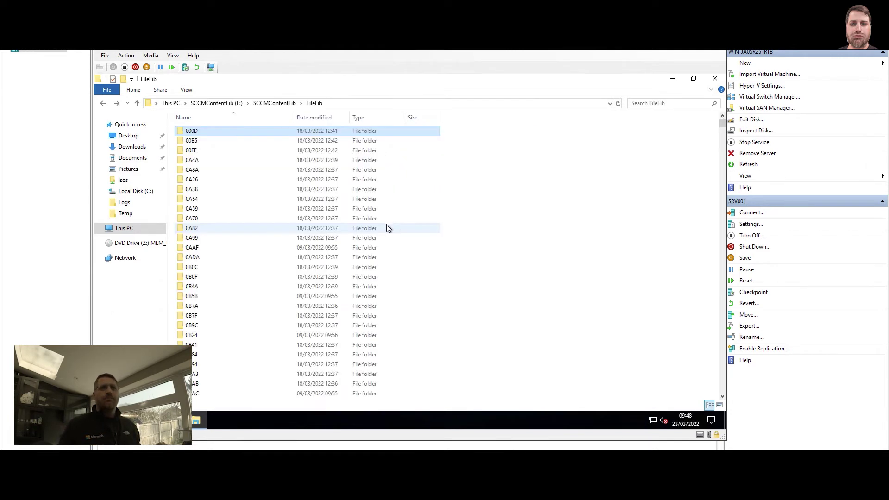
pyautogui.scroll(-10, 265, 185)
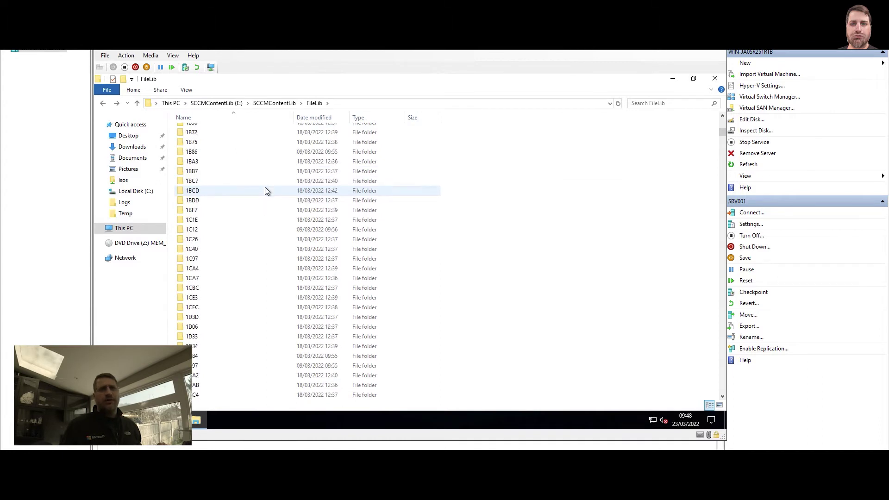
pyautogui.click(197, 190)
pyautogui.doubleClick(197, 190)
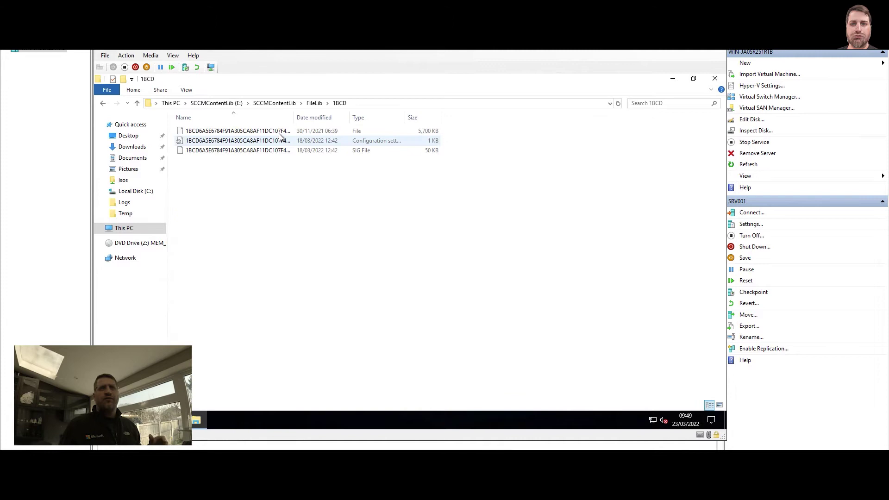
pyautogui.doubleClick(337, 117)
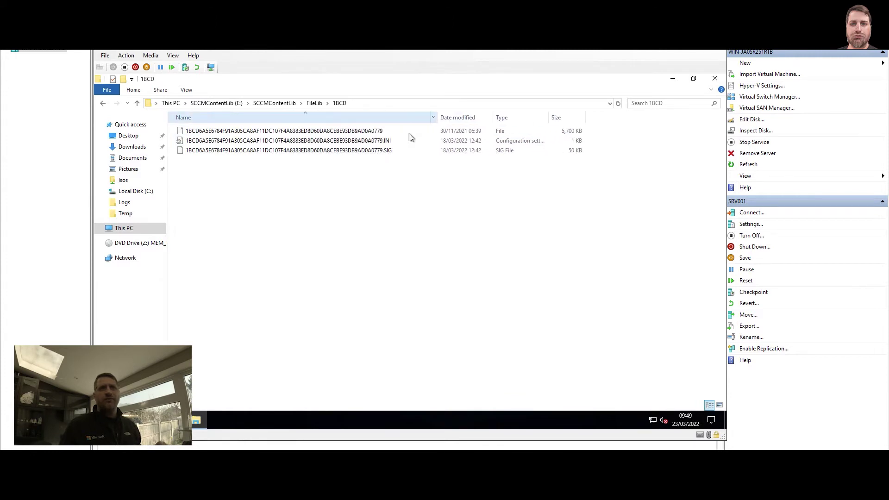
pyautogui.doubleClick(377, 141)
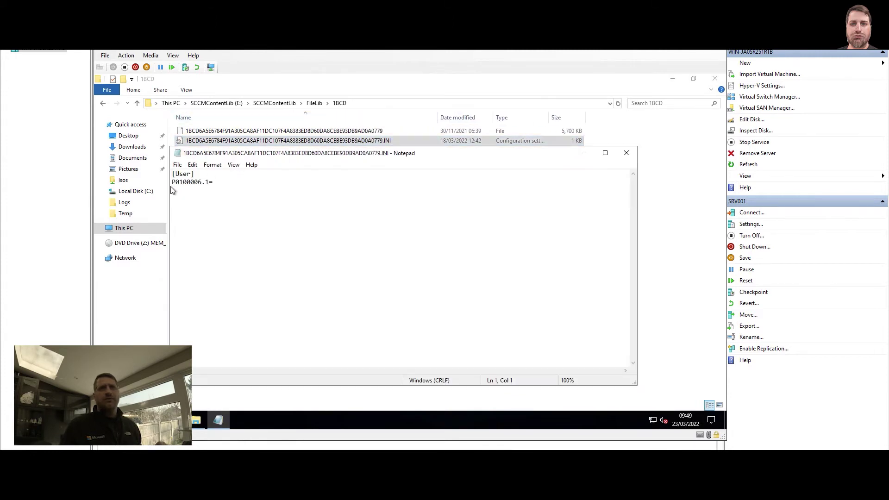
pyautogui.moveTo(171, 182); pyautogui.dragTo(213, 182)
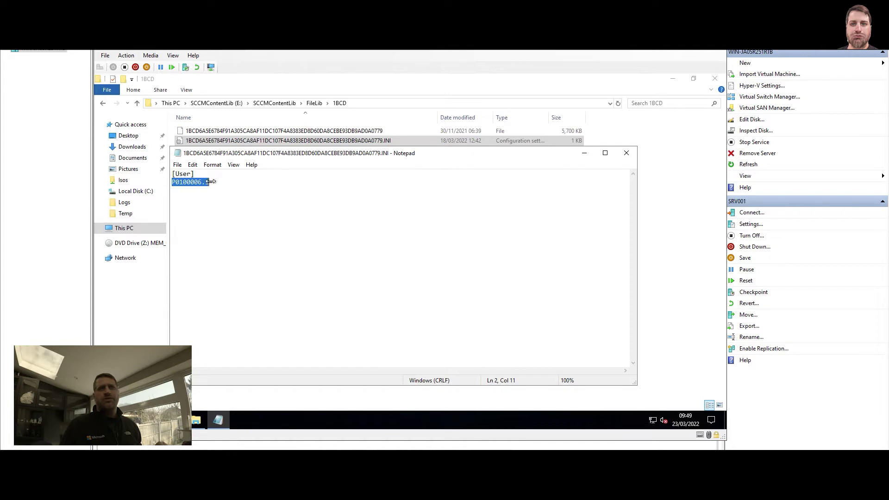
pyautogui.click(626, 152)
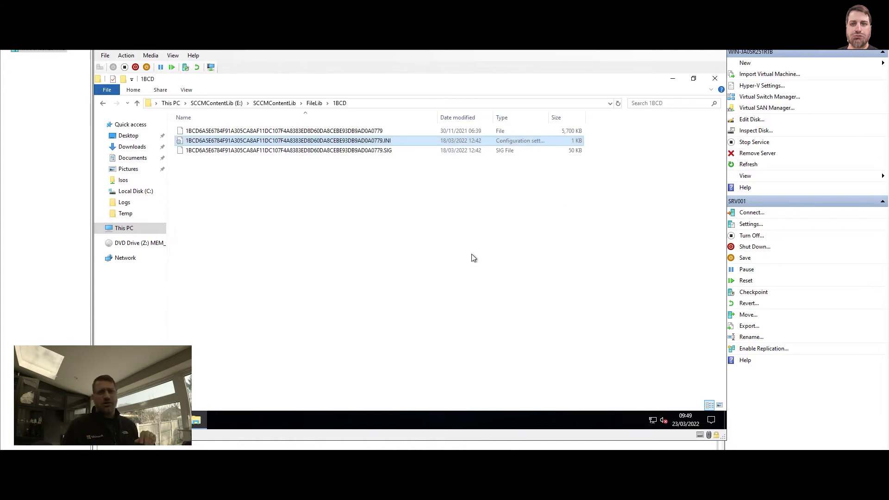
# - Open the 1AA3 folder and read its .INI file's package ID and its .1 suffix
pyautogui.hotkey('alt', 'Left')
pyautogui.doubleClick(197, 161)
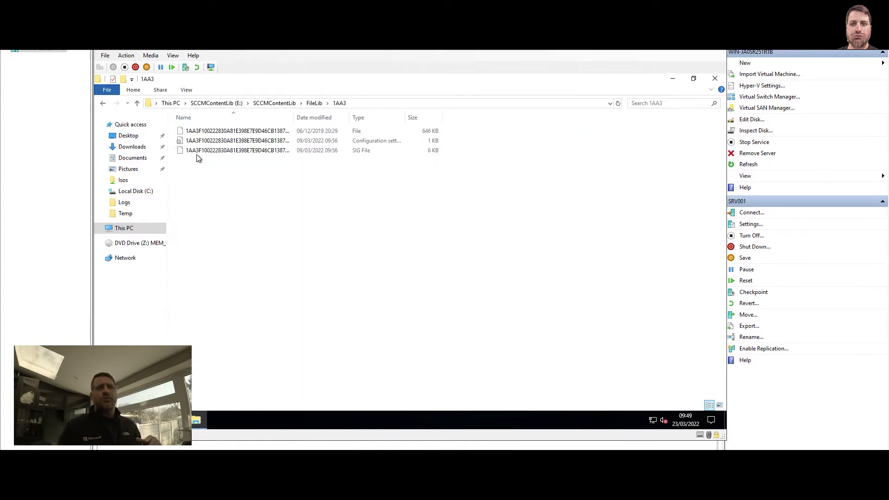
pyautogui.click(201, 140)
pyautogui.doubleClick(202, 141)
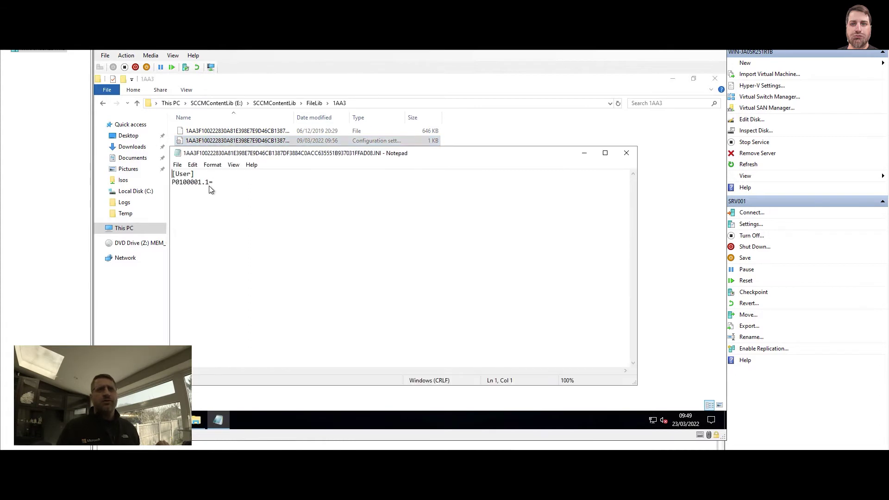
pyautogui.moveTo(210, 182); pyautogui.dragTo(172, 183)
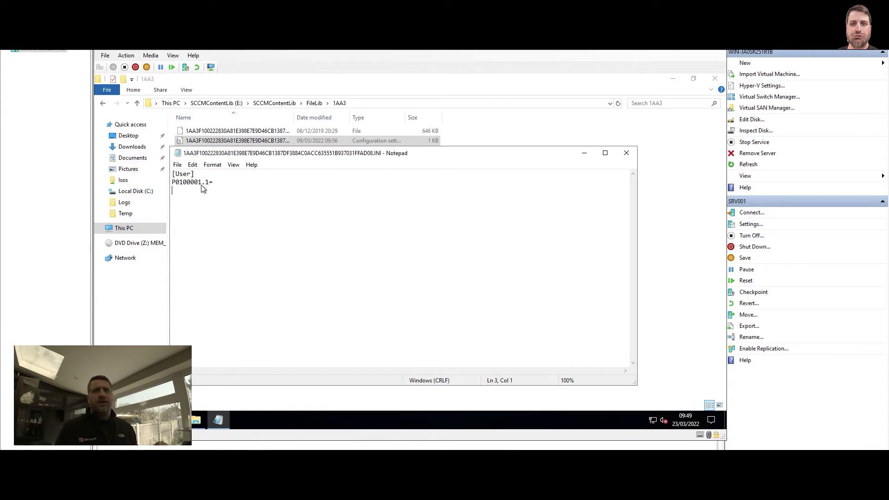
pyautogui.moveTo(201, 182); pyautogui.dragTo(210, 182)
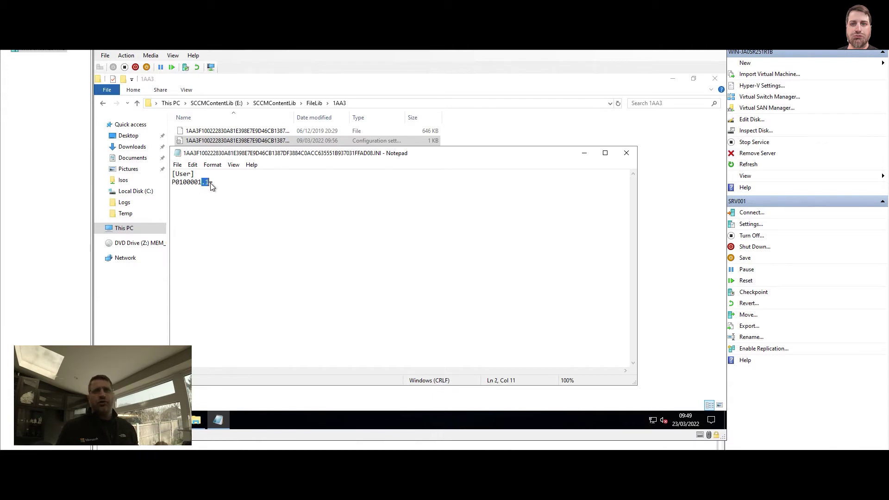
pyautogui.click(627, 157)
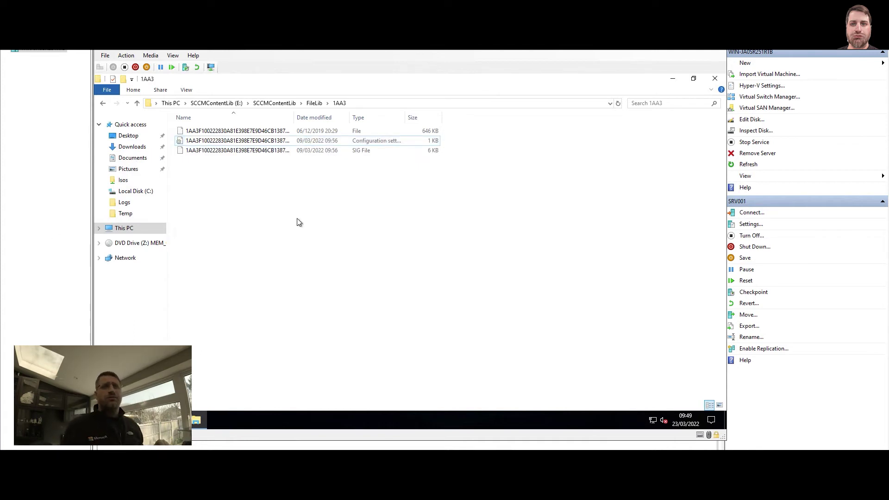
# - From This PC, look into SCCMContentLib (E:) and Binaries (D:), then return to the browser documentation
pyautogui.click(171, 104)
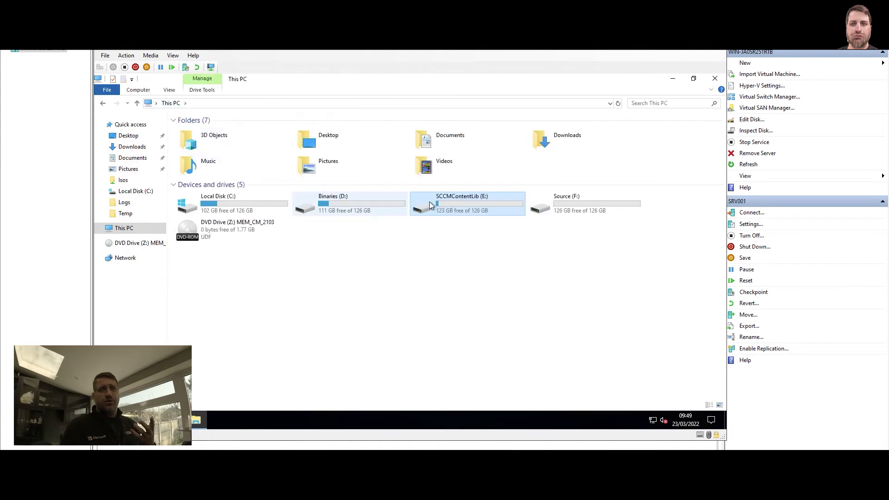
pyautogui.doubleClick(472, 204)
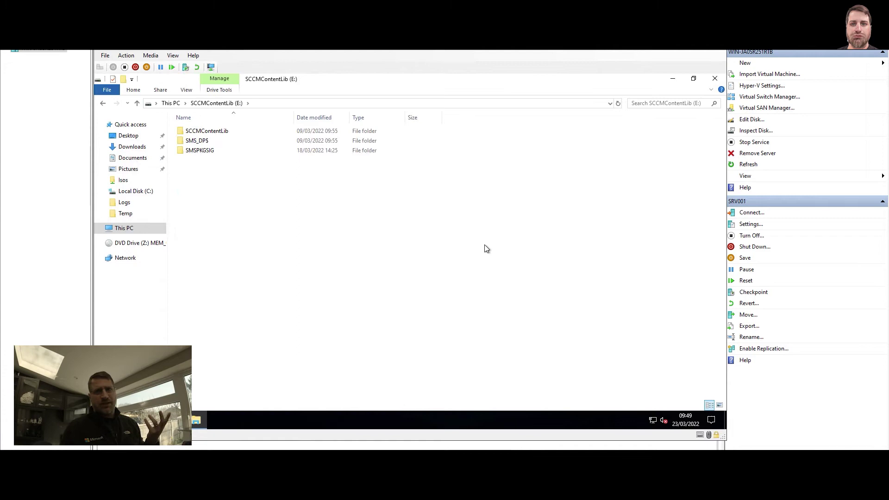
pyautogui.hotkey('alt', 'Left')
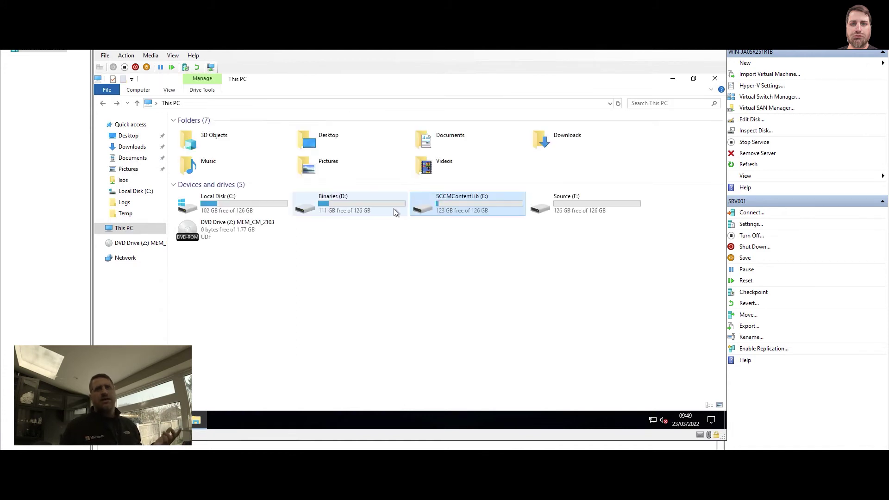
pyautogui.doubleClick(324, 204)
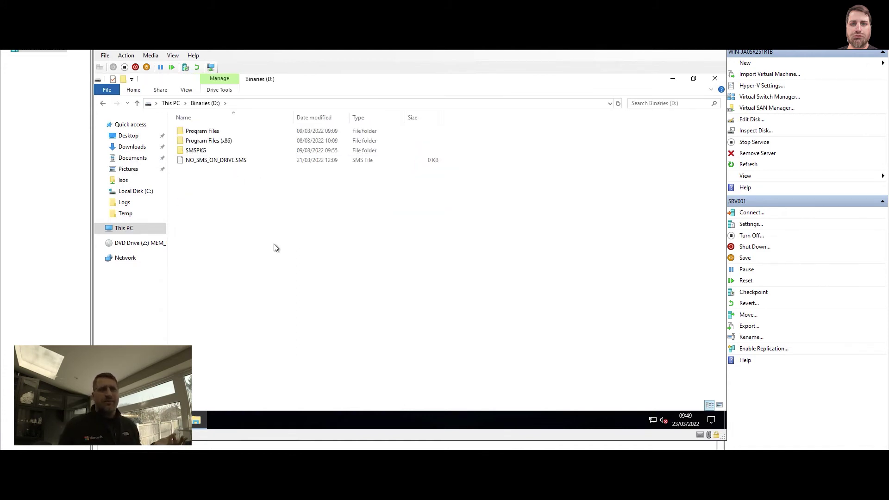
pyautogui.hotkey('alt', 'Left')
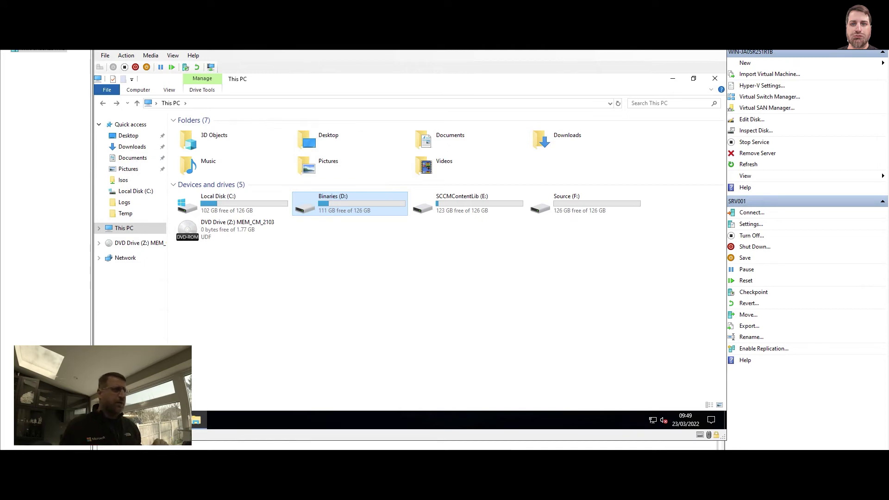
pyautogui.hotkey('alt', 'Tab')
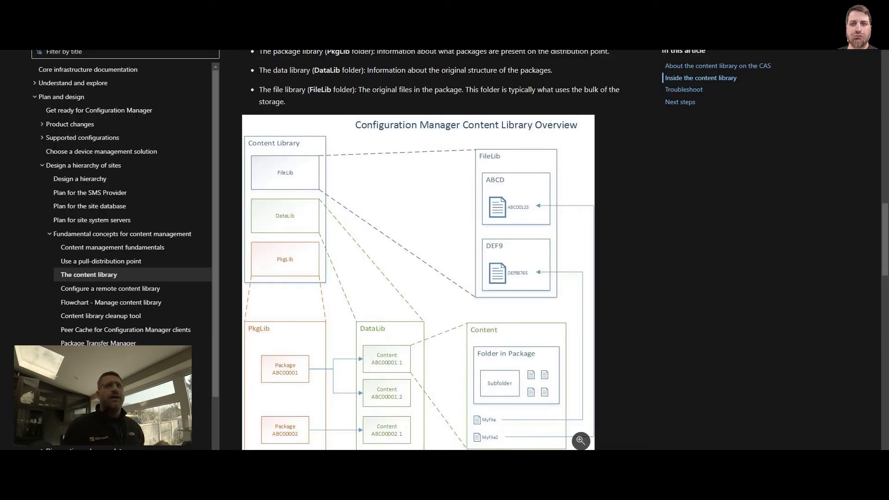
# - Switch to the Content library cleanup tool article tab
pyautogui.hotkey('ctrl', 'Tab')
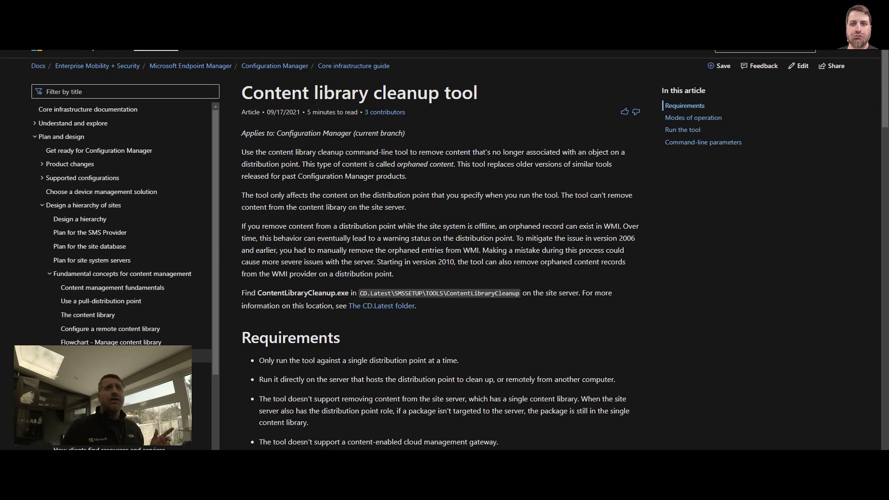
# - Switch to the Content Library Explorer article and scroll through its contents
pyautogui.hotkey('ctrl', 'Tab')
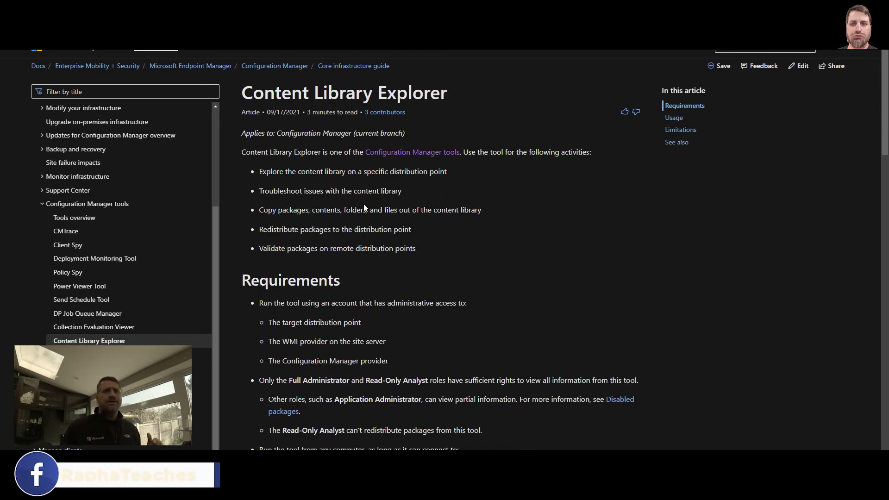
pyautogui.scroll(-4, 364, 206)
pyautogui.scroll(-5, 364, 205)
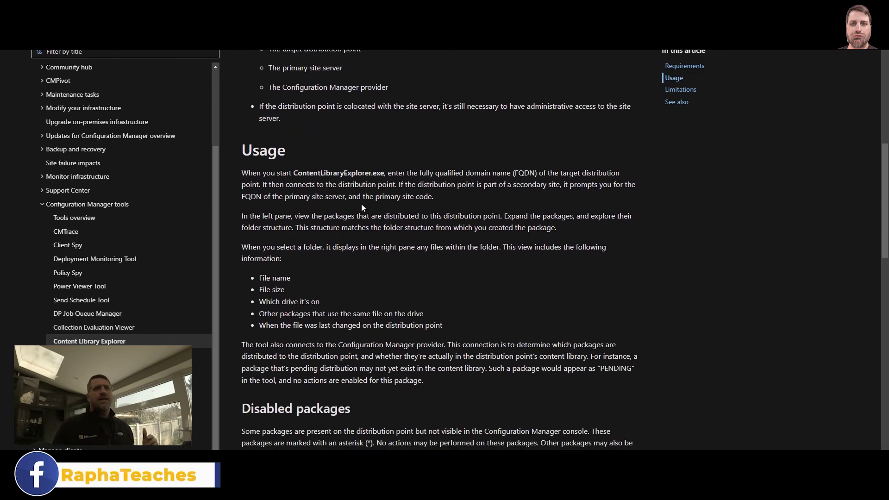
pyautogui.scroll(-7, 362, 207)
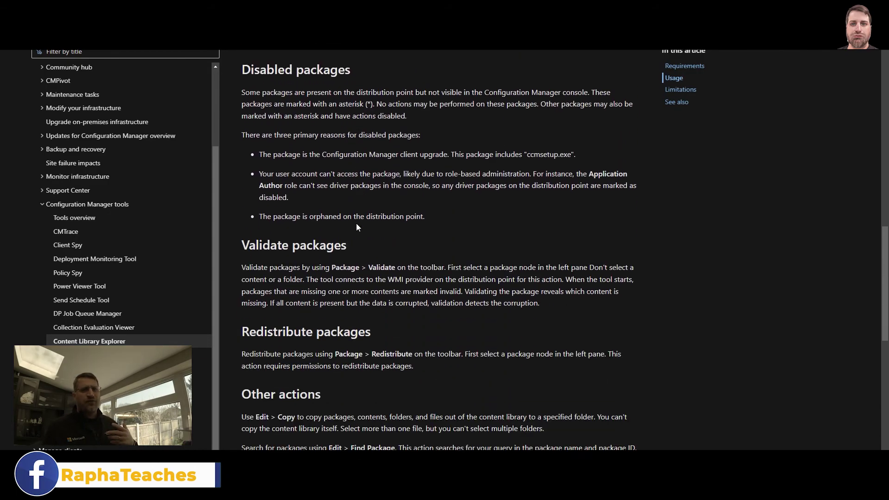
pyautogui.scroll(-5, 357, 224)
pyautogui.scroll(16, 356, 224)
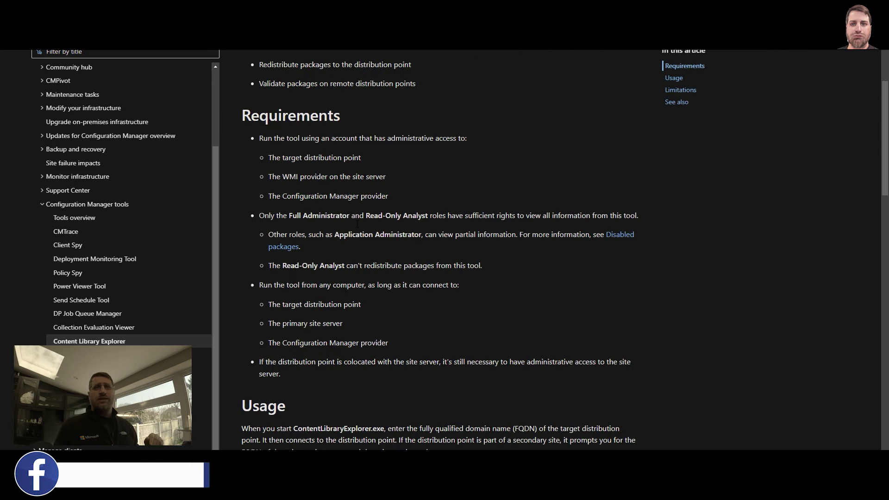
pyautogui.scroll(4, 356, 225)
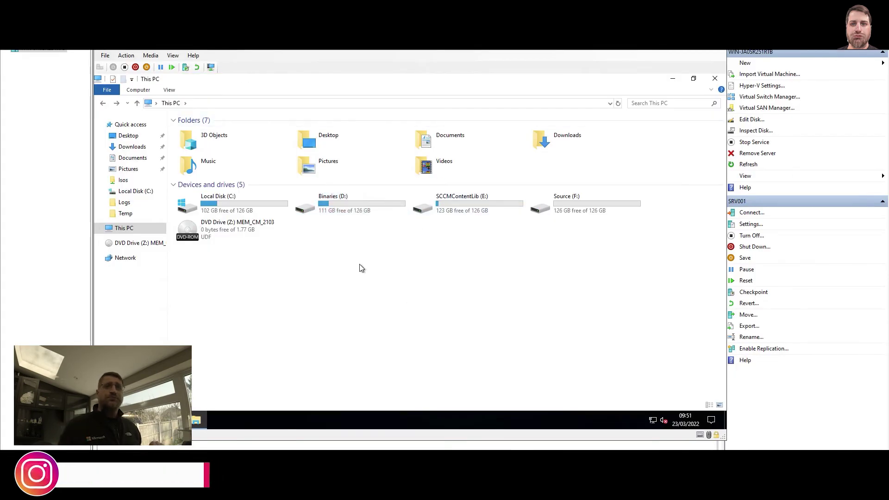
# - Navigate to D:\Program Files\Microsoft Configuration Manager\tools\ServerTools
pyautogui.doubleClick(333, 203)
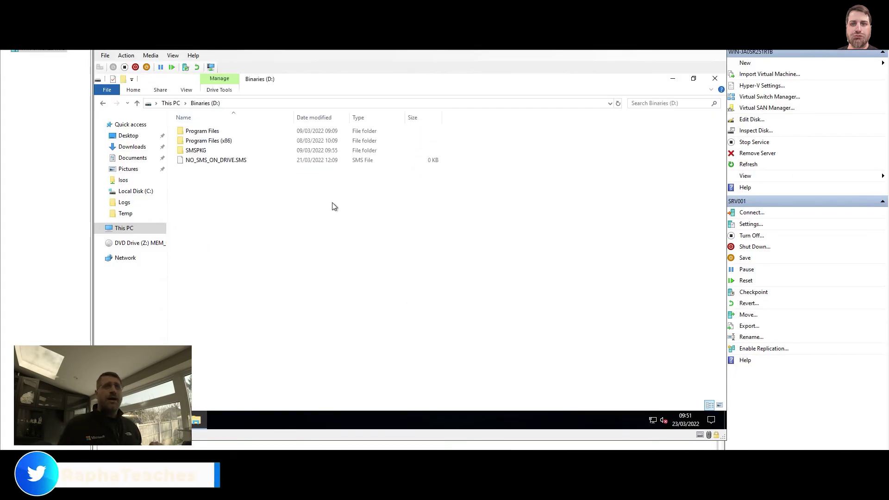
pyautogui.doubleClick(207, 133)
pyautogui.doubleClick(212, 132)
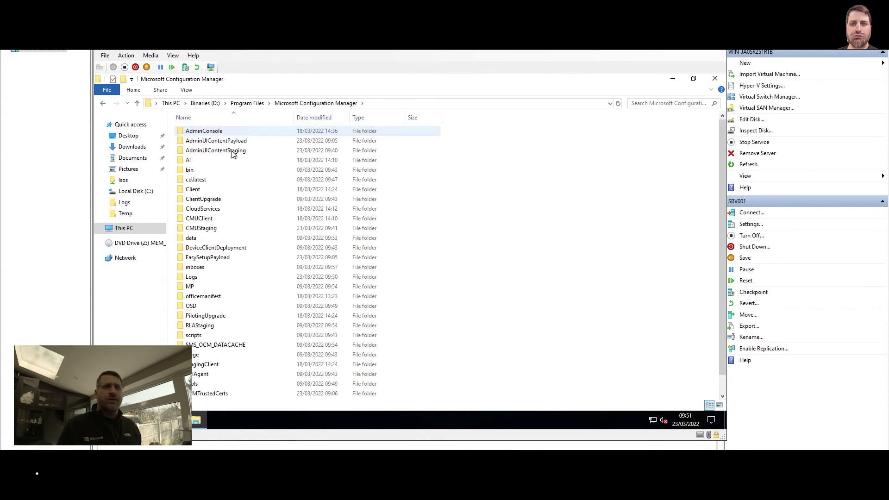
pyautogui.write('tools')
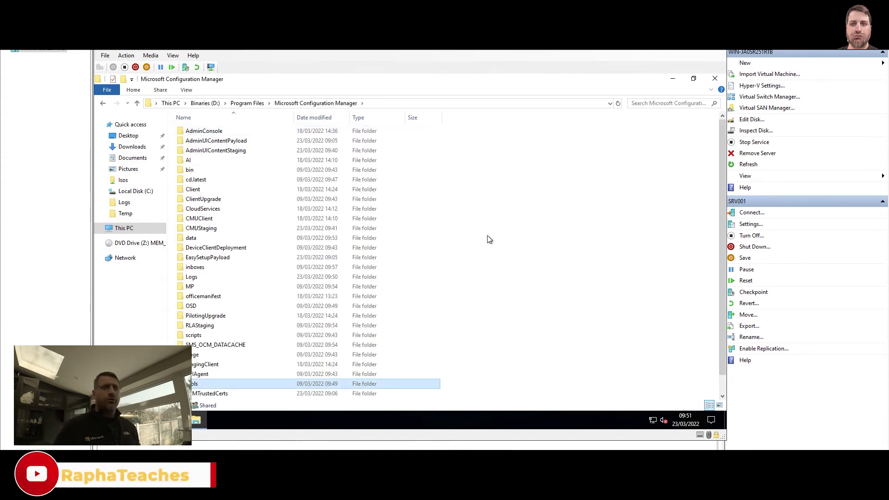
pyautogui.press('Return')
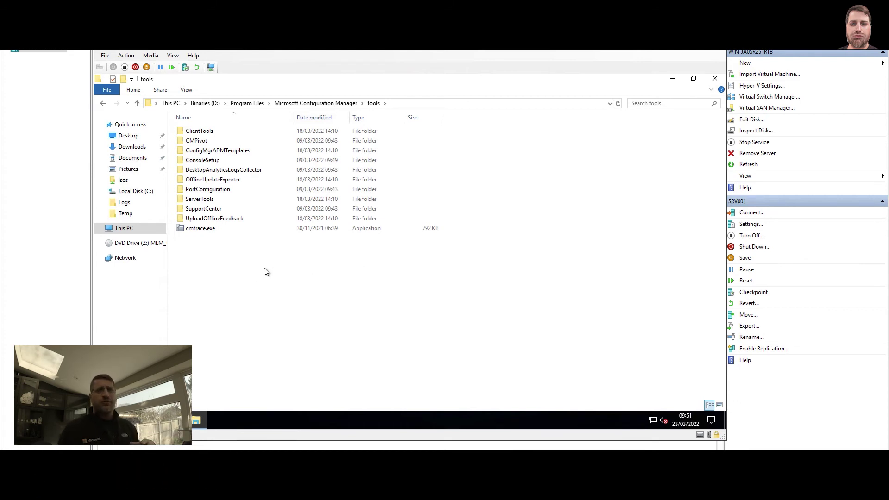
pyautogui.doubleClick(204, 199)
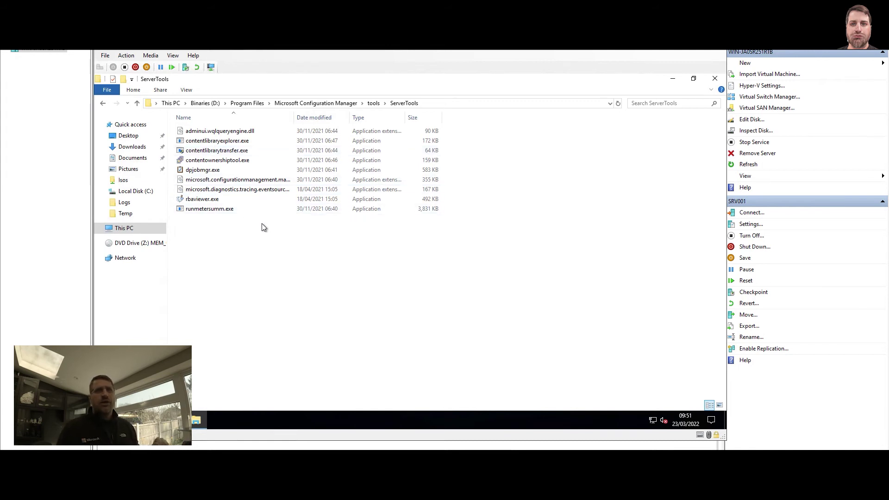
# - Launch Content Library Explorer, connect to srv003.endpointmanagers.com and dismiss the WMI access error
pyautogui.click(238, 143)
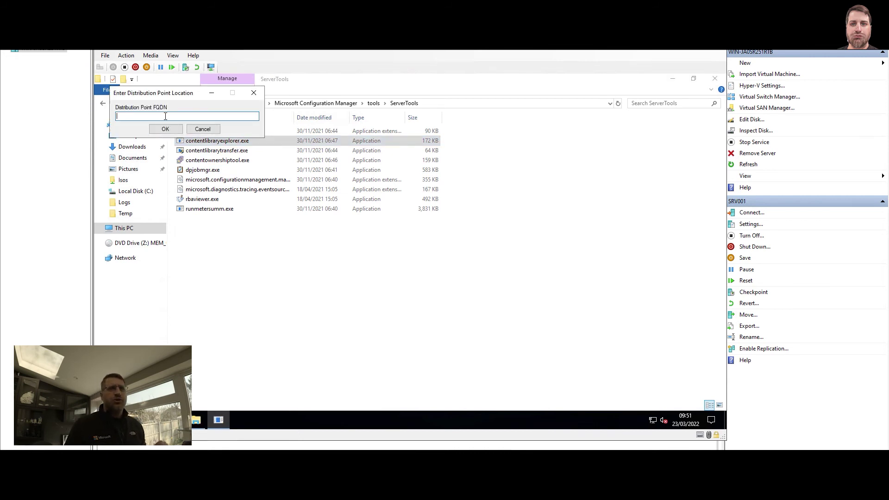
pyautogui.moveTo(165, 95); pyautogui.dragTo(369, 265)
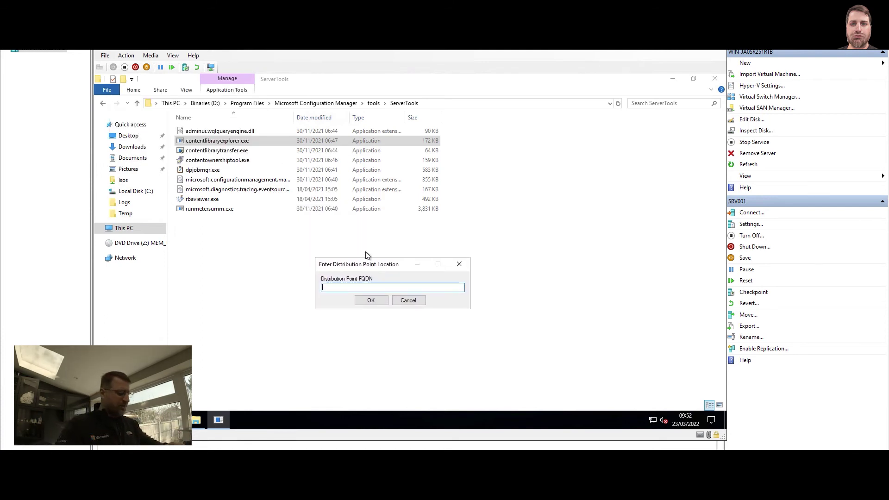
pyautogui.write('srv003.endpointmanage')
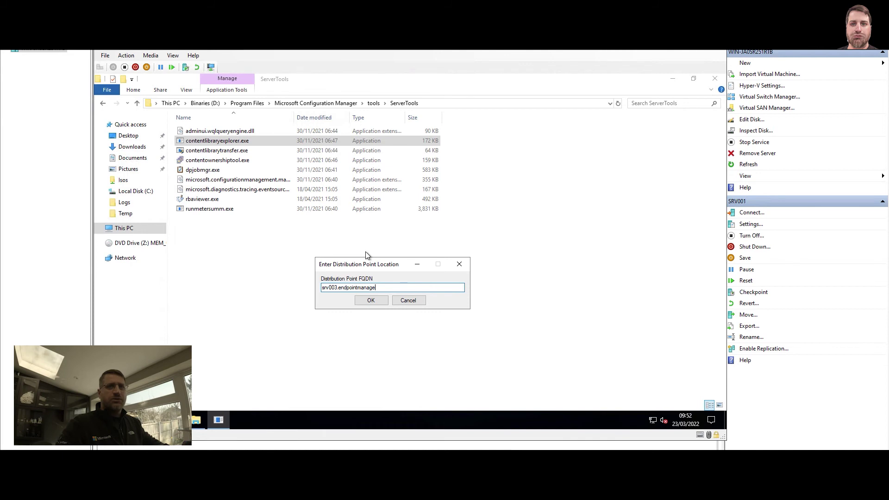
pyautogui.write('rs.om')
pyautogui.press('BackSpace')
pyautogui.press('BackSpace')
pyautogui.write('com')
pyautogui.press('Return')
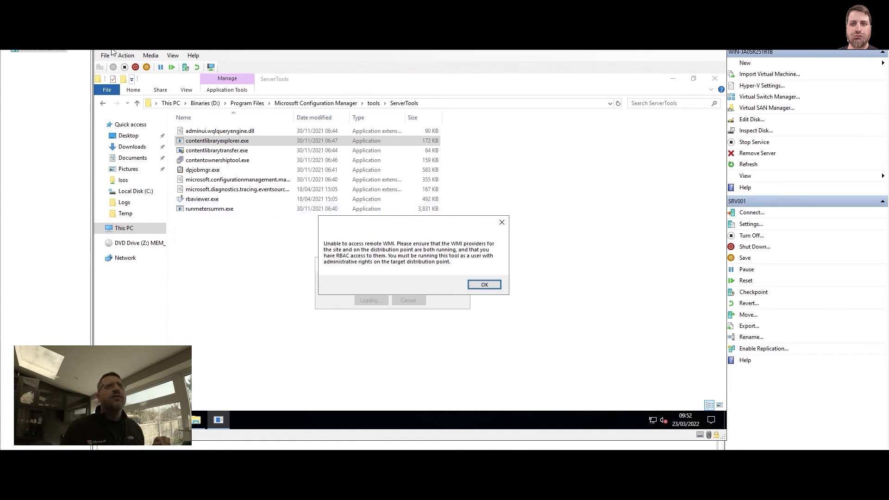
pyautogui.click(485, 284)
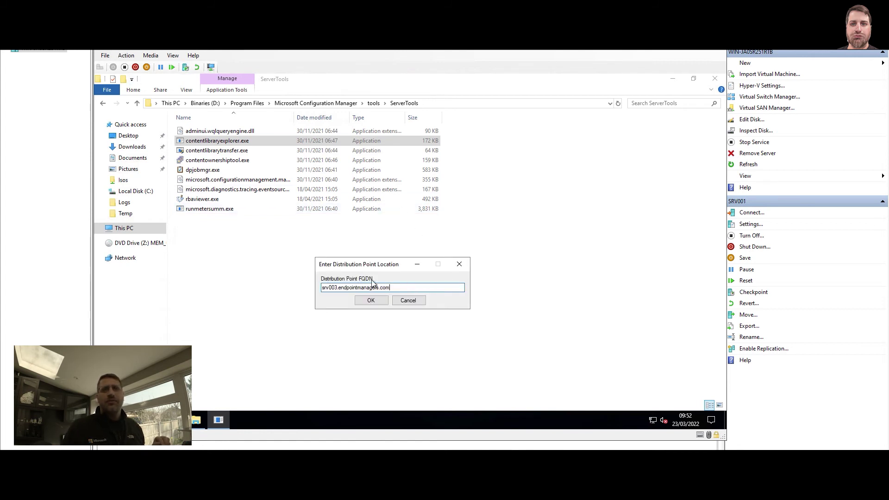
# - Retry the connection with the short name srv003, dismiss the error, and close the prompt
pyautogui.moveTo(338, 288); pyautogui.dragTo(463, 295)
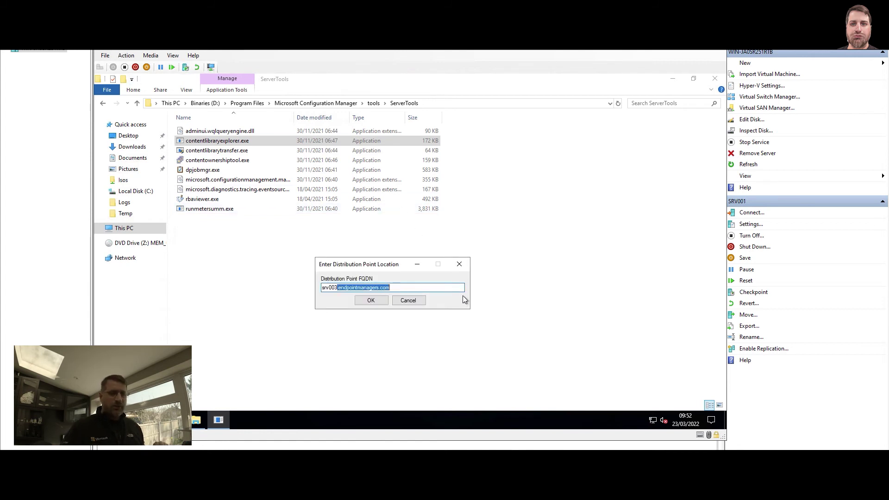
pyautogui.press('BackSpace')
pyautogui.click(375, 303)
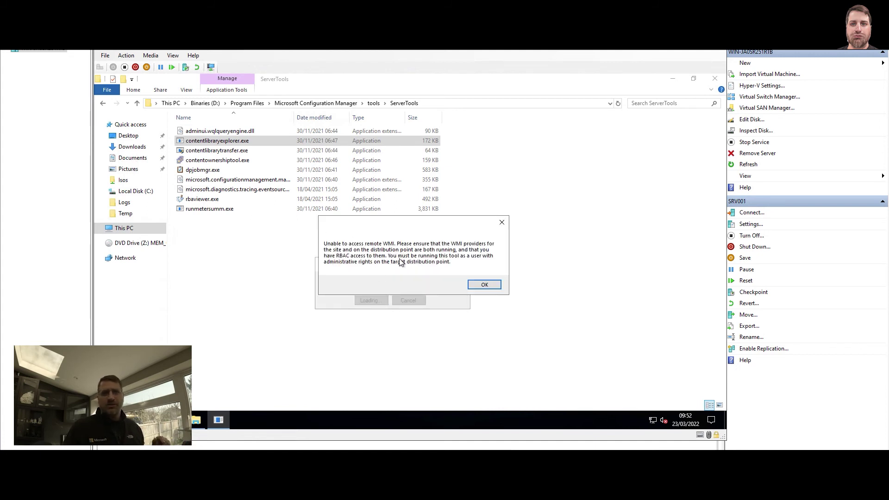
pyautogui.click(487, 285)
pyautogui.click(461, 265)
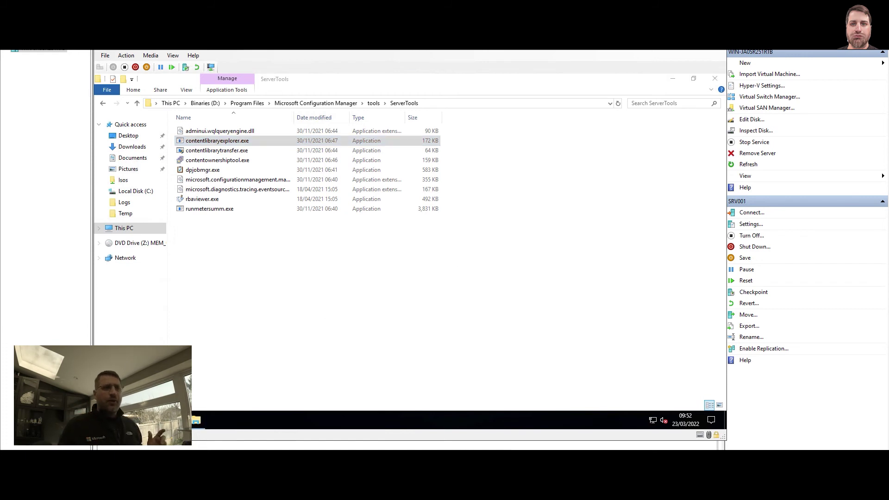
# - Launch Command Prompt as administrator from Start search
pyautogui.rightClick(104, 420)
pyautogui.click(163, 291)
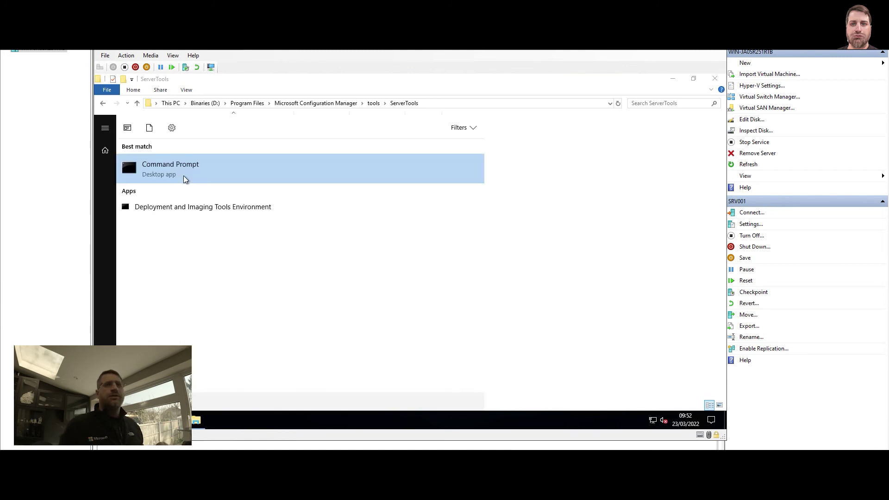
pyautogui.rightClick(189, 170)
pyautogui.click(233, 181)
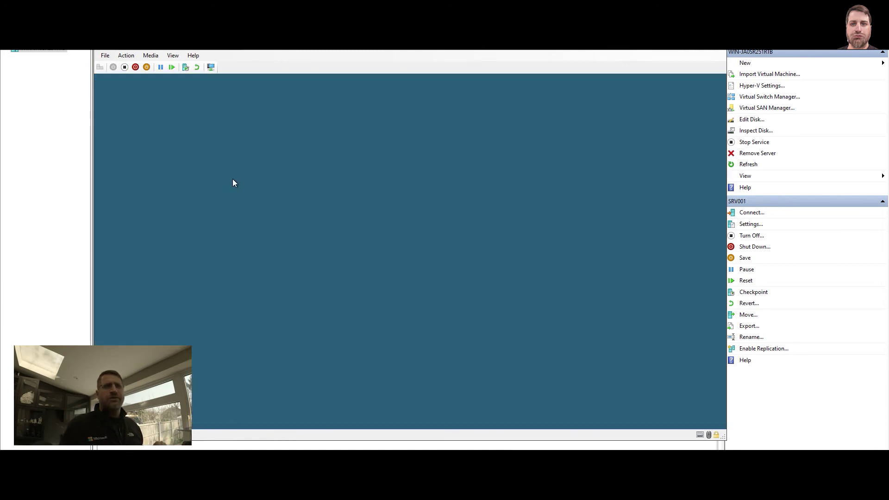
pyautogui.click(351, 303)
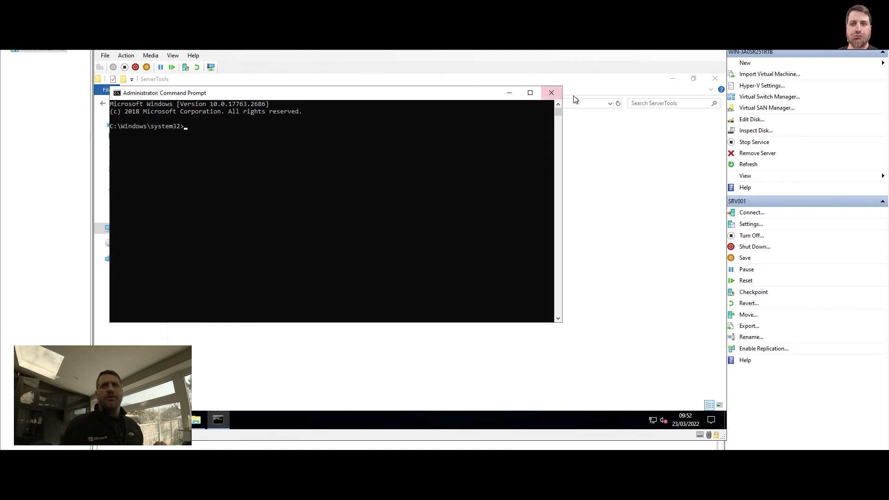
# - Change the console directory to the copied ServerTools path on the D: drive
pyautogui.click(578, 103)
pyautogui.hotkey('alt', 'Tab')
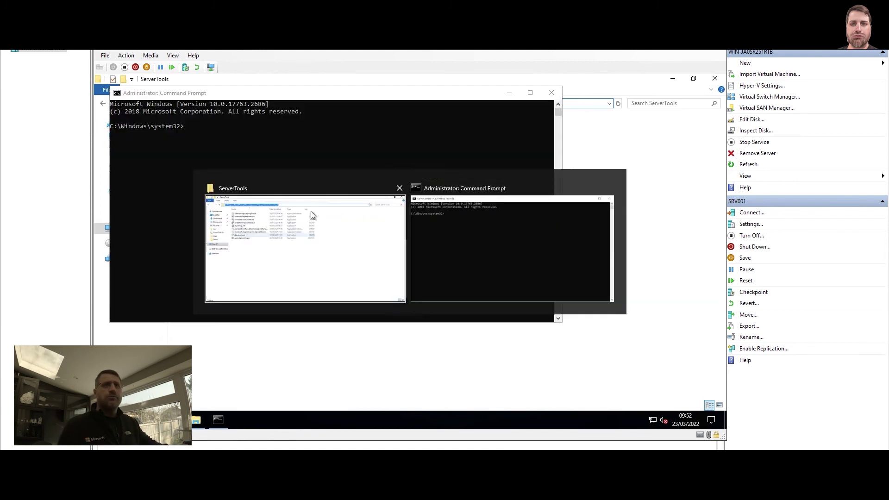
pyautogui.write('cd')
pyautogui.write('D:\\Program Files\\Microsoft Configuration Manager\\tools\\ServerTools')
pyautogui.press('Return')
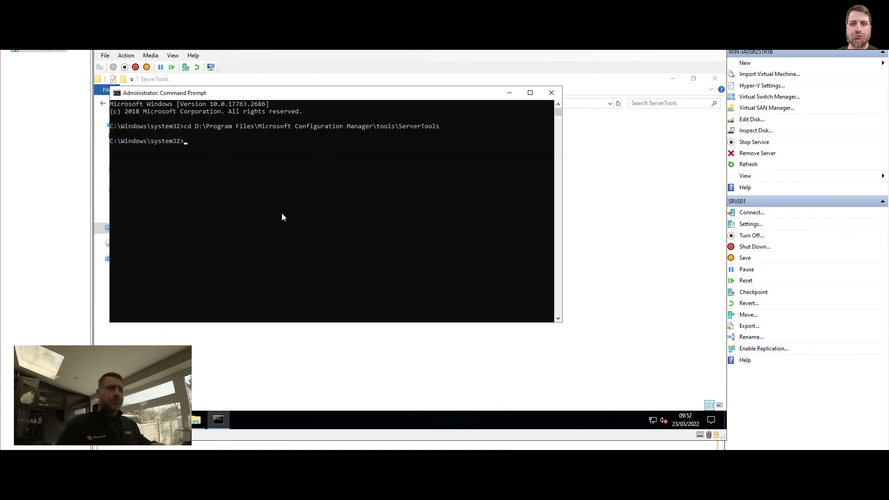
pyautogui.write('d:')
pyautogui.press('Return')
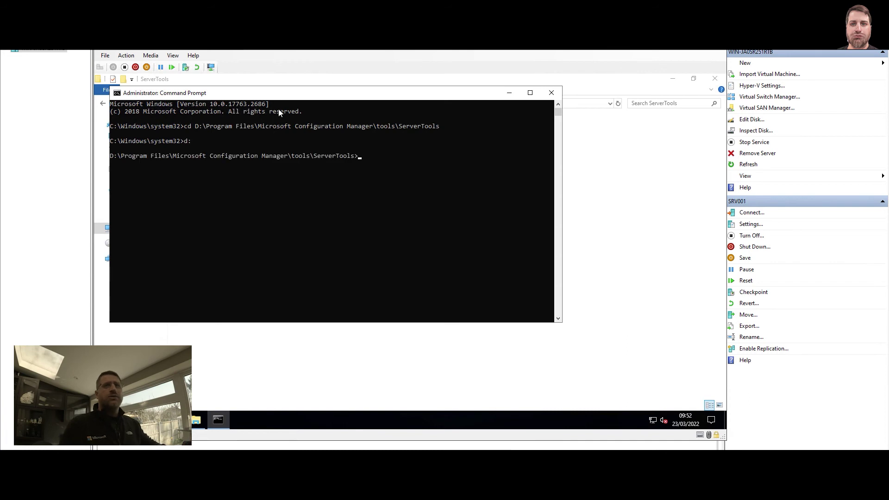
pyautogui.moveTo(277, 93); pyautogui.dragTo(284, 114)
pyautogui.moveTo(306, 161); pyautogui.dragTo(326, 191)
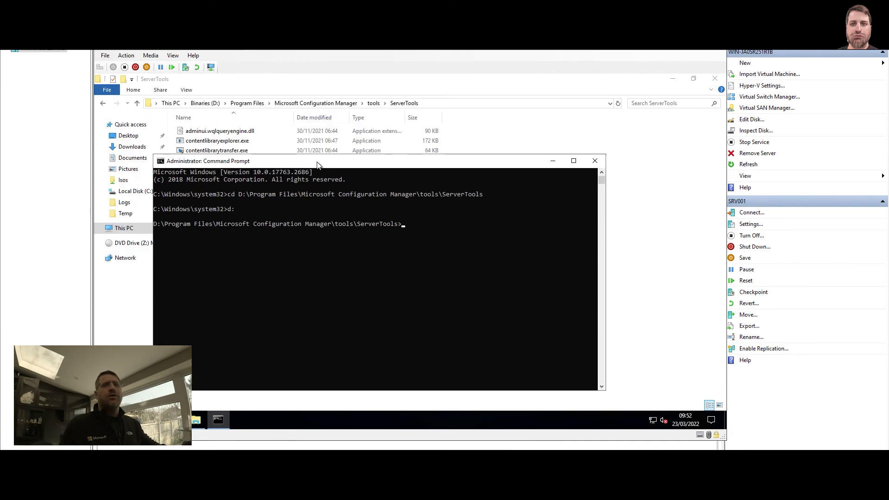
# - Run contentlibrarytransfer.exe to print its usage and maximize the console to read it
pyautogui.write('contentlibr')
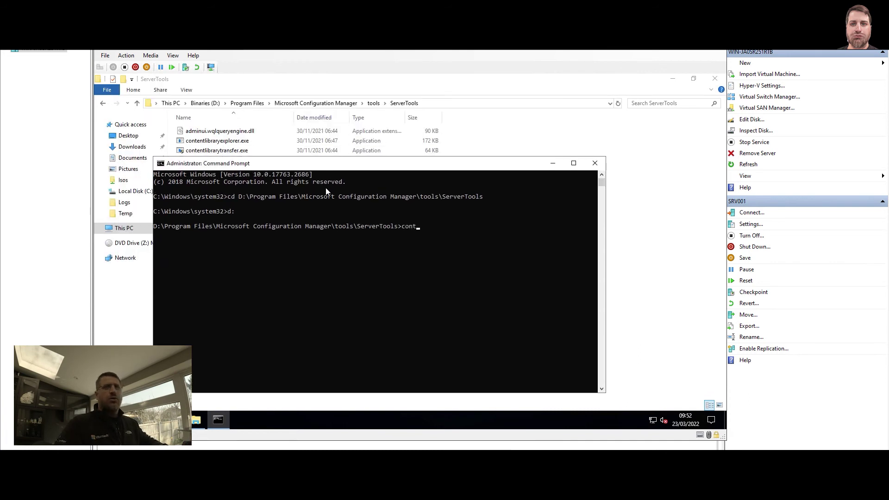
pyautogui.press('Tab')
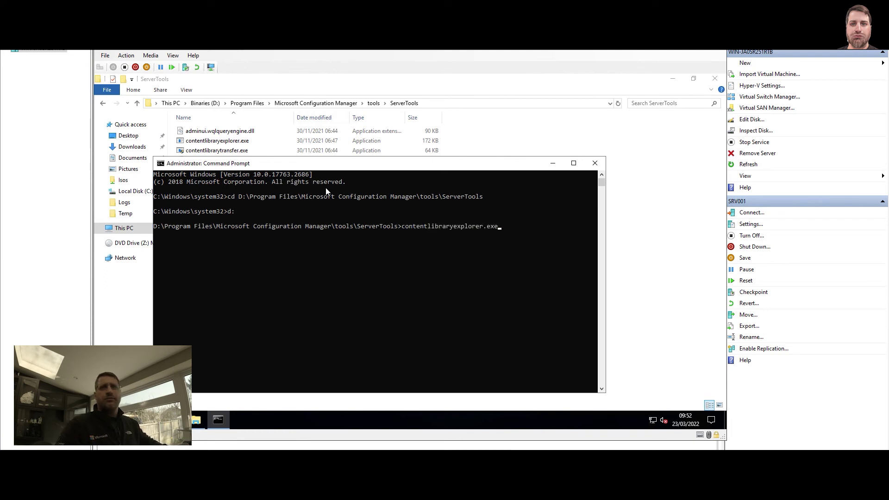
pyautogui.press('Tab')
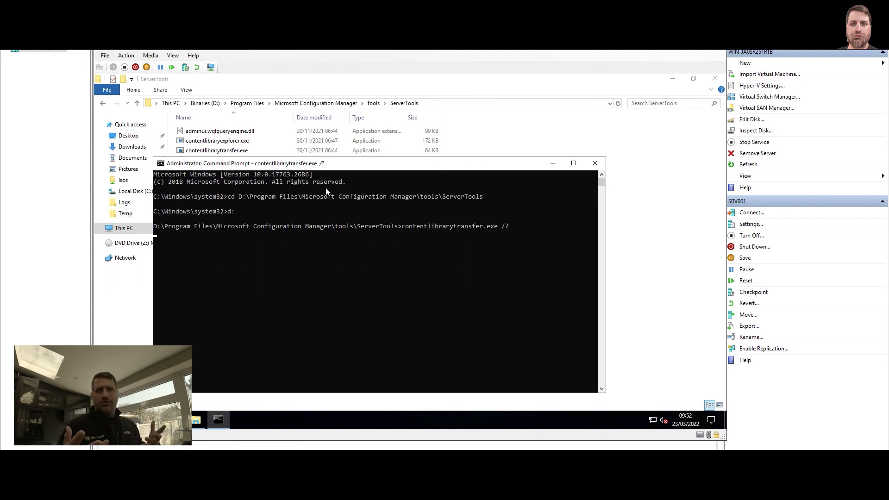
pyautogui.press('Return')
pyautogui.doubleClick(318, 166)
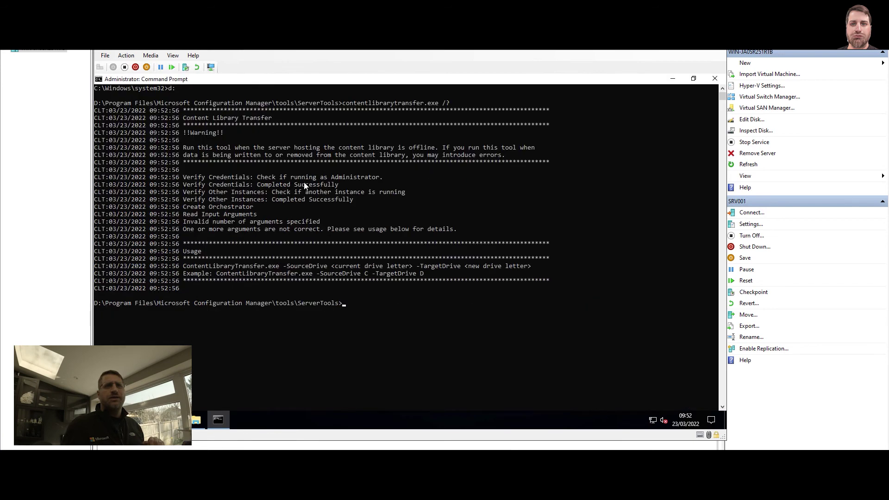
pyautogui.scroll(2, 241, 224)
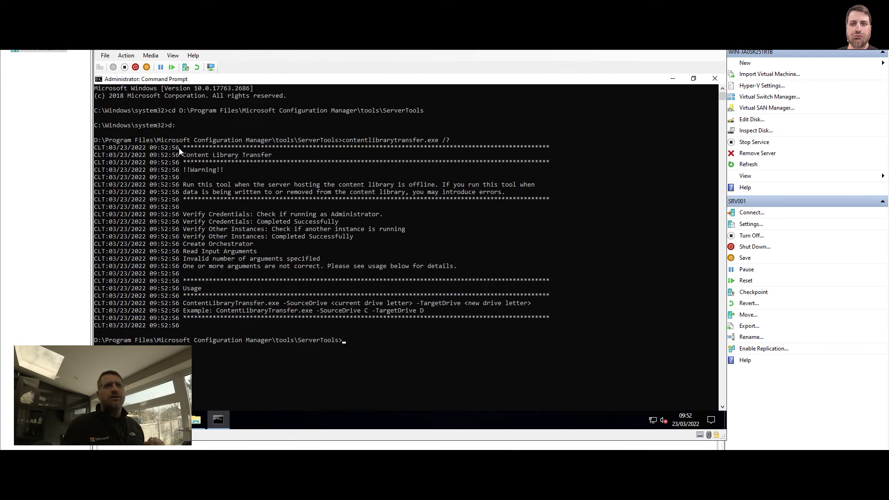
pyautogui.moveTo(128, 143); pyautogui.dragTo(416, 344)
pyautogui.click(416, 344)
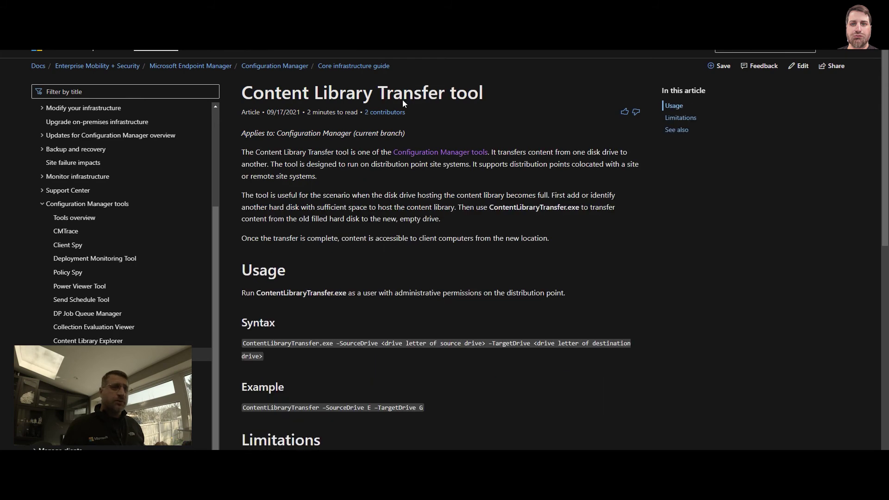
# - Scroll to the Content Library Transfer Usage section and highlight the Syntax and Example lines
pyautogui.scroll(-3, 310, 218)
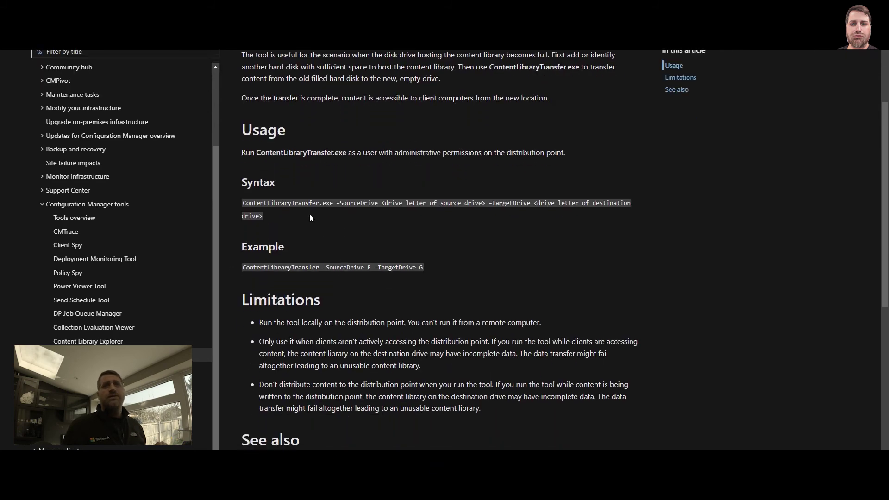
pyautogui.moveTo(244, 202); pyautogui.dragTo(527, 227)
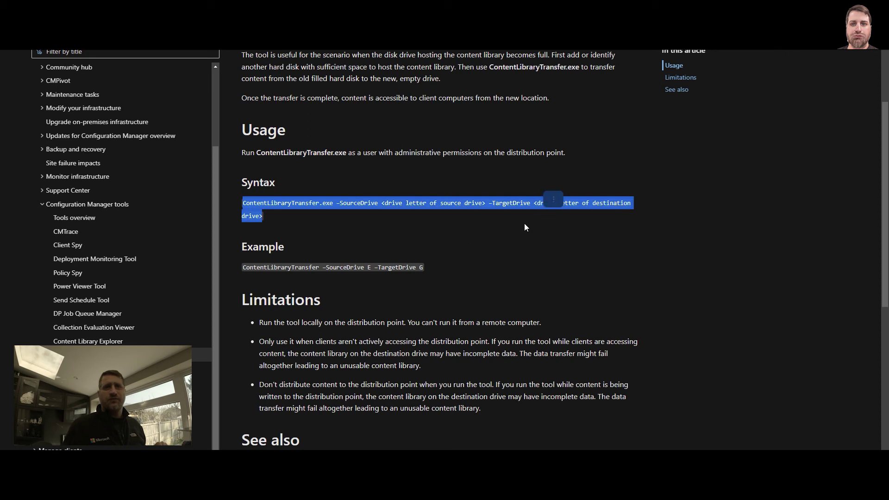
pyautogui.moveTo(323, 267); pyautogui.dragTo(424, 268)
pyautogui.click(429, 307)
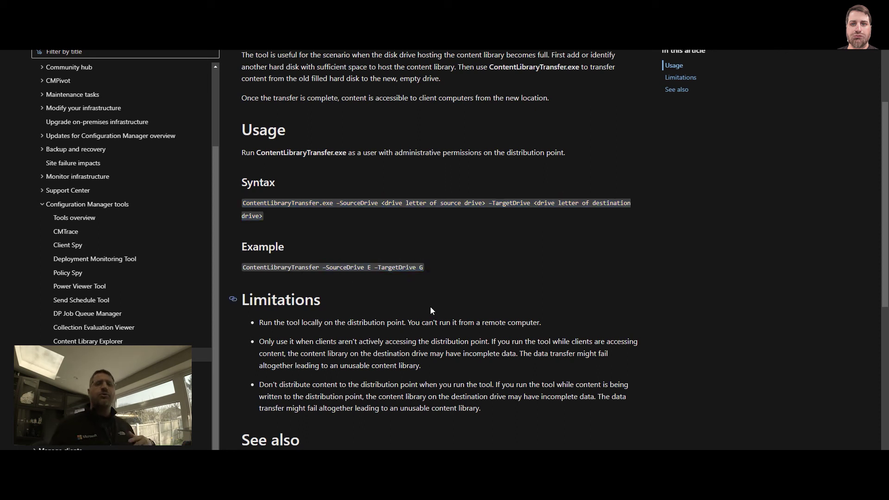